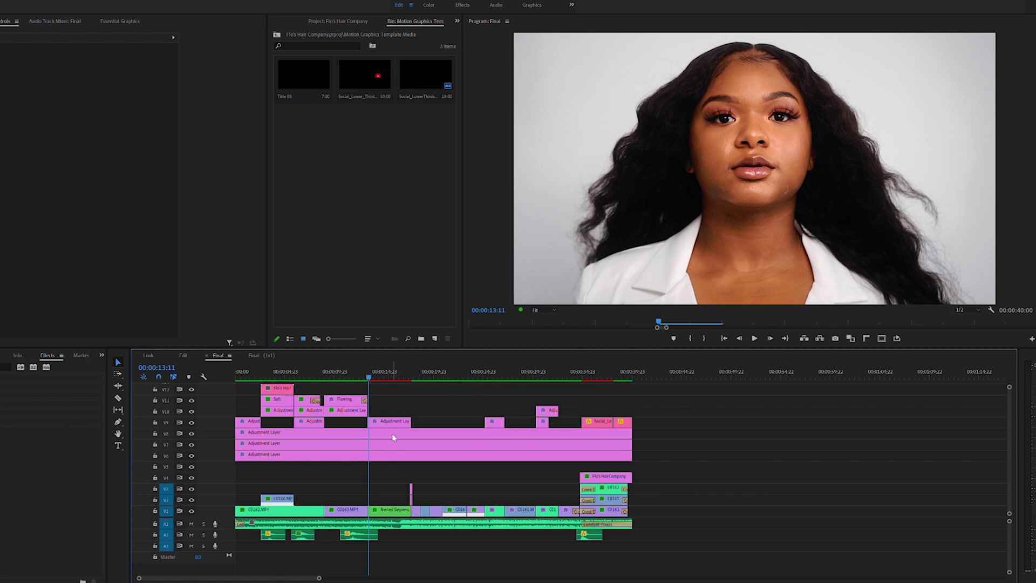
# - Drop a new adjustment layer onto V10 above the portrait clip and search 'gaus' for Gaussian Blur
pyautogui.click(388, 419)
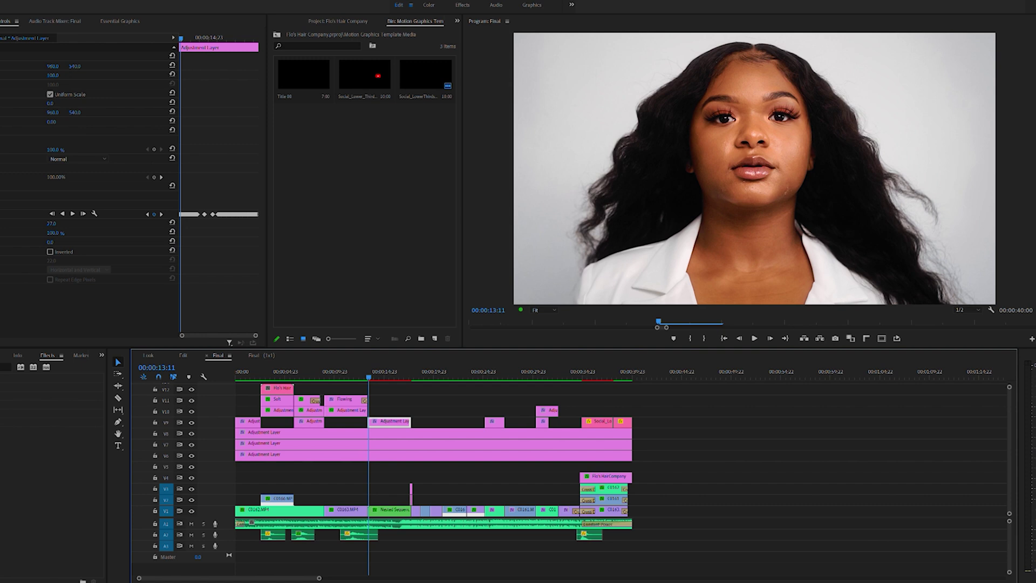
pyautogui.moveTo(303, 125); pyautogui.dragTo(374, 410)
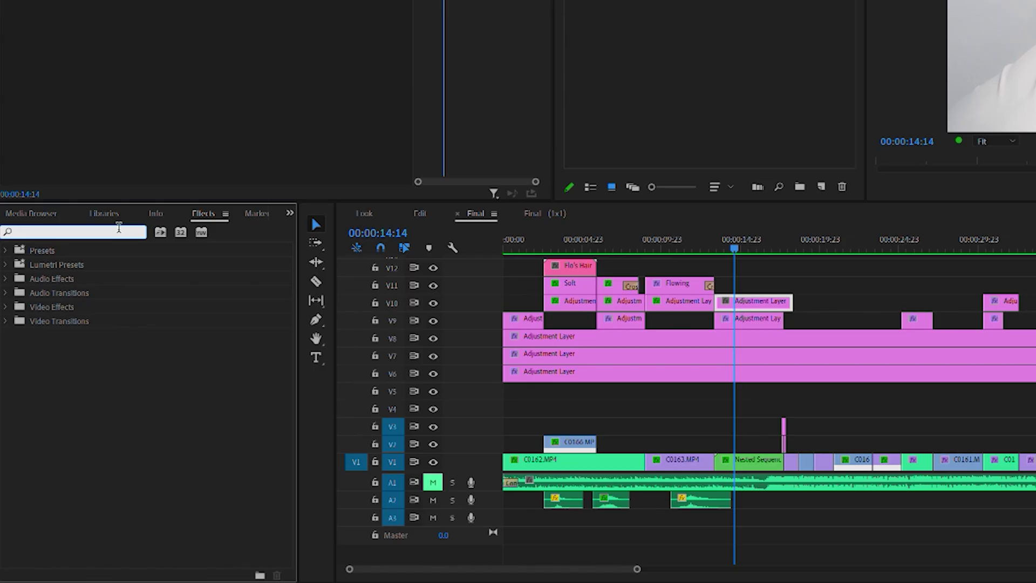
pyautogui.write('gaus')
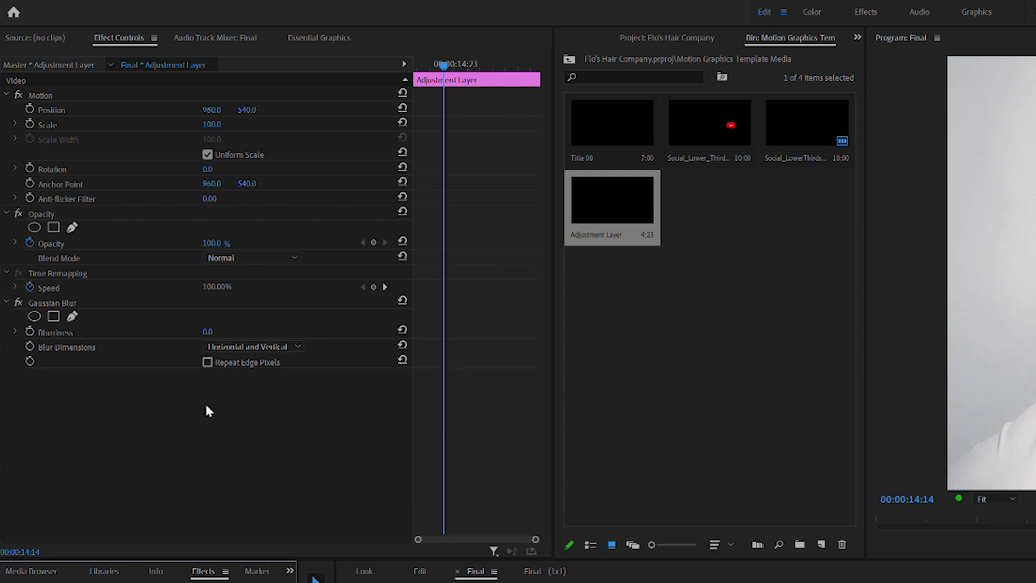
# - Scrub the Gaussian Blur Blurriness up, then back down to about 53
pyautogui.click(131, 416)
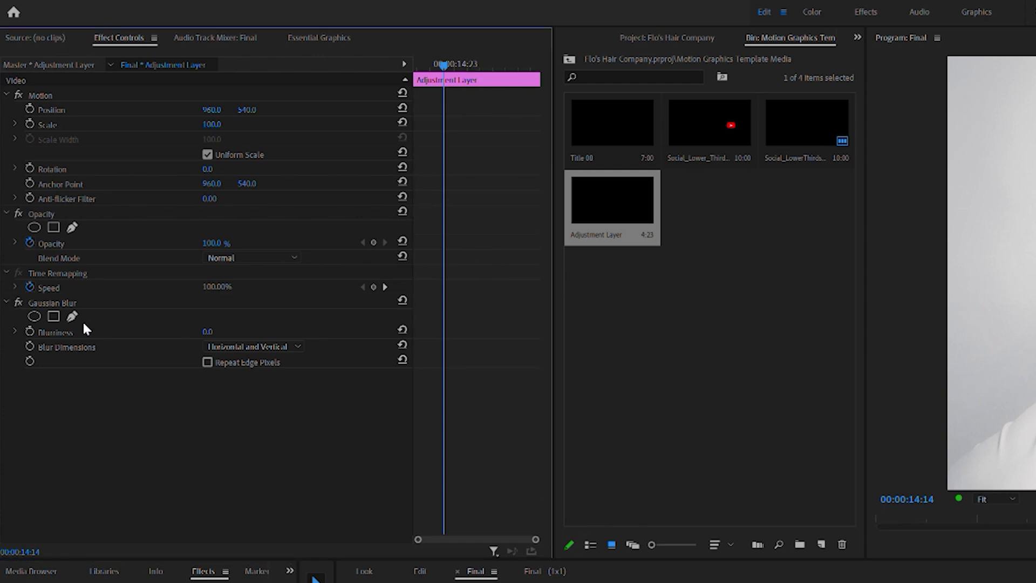
pyautogui.moveTo(215, 327); pyautogui.dragTo(264, 329)
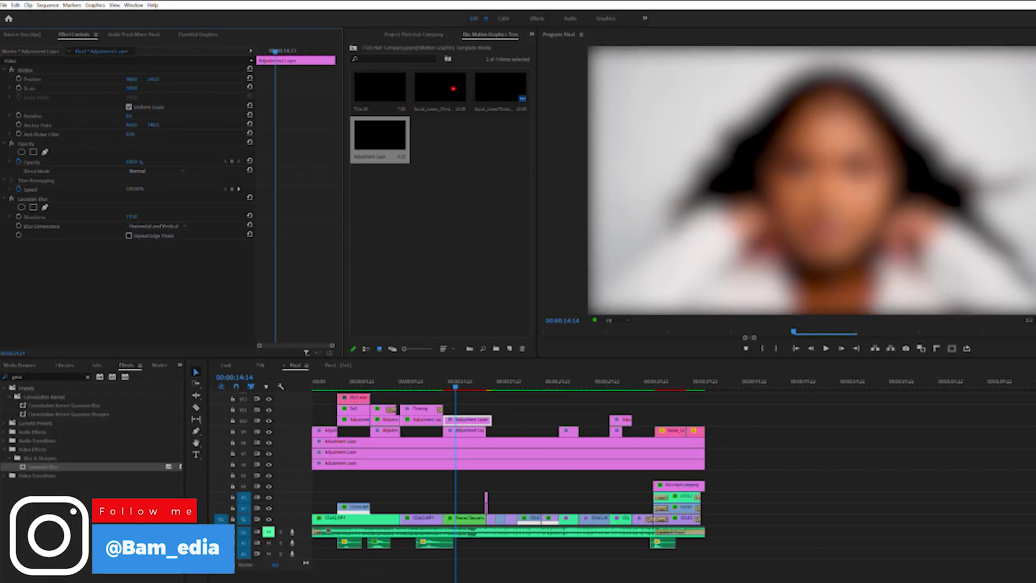
pyautogui.moveTo(178, 210); pyautogui.dragTo(141, 210)
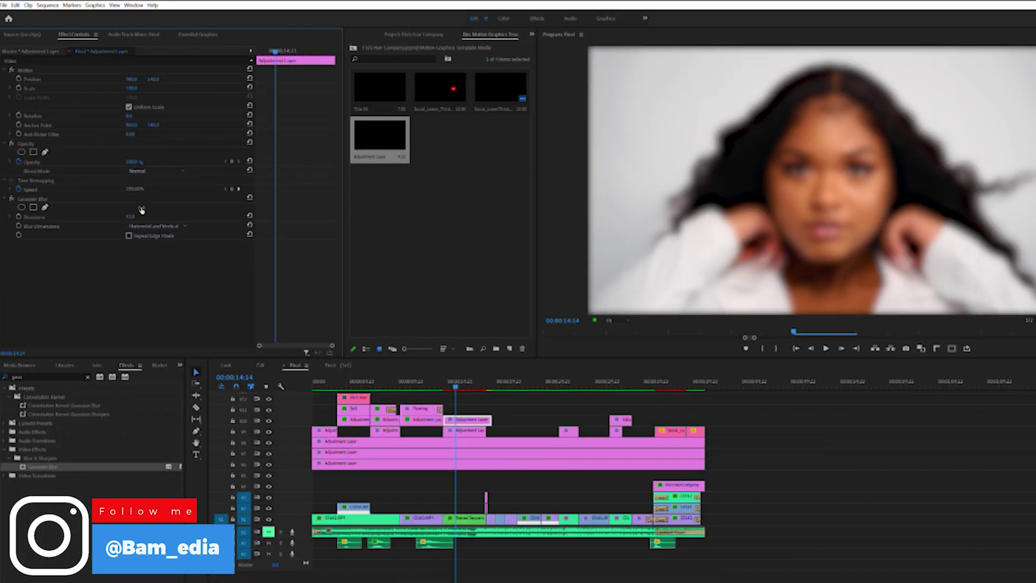
# - Add an elliptical mask to the Gaussian Blur and shrink it to a small ellipse
pyautogui.click(21, 205)
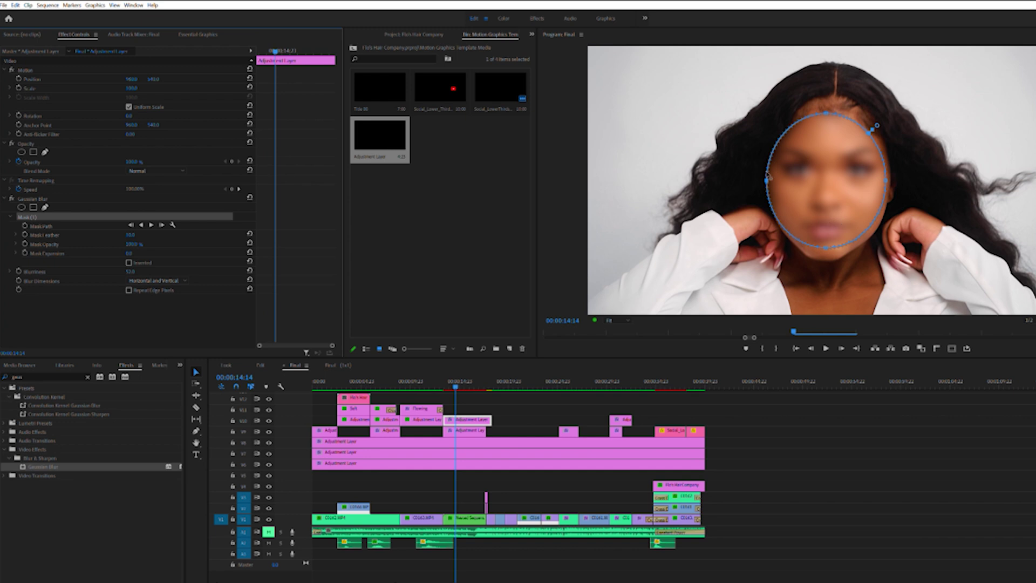
pyautogui.moveTo(767, 175); pyautogui.dragTo(842, 180)
pyautogui.moveTo(869, 109); pyautogui.dragTo(864, 202)
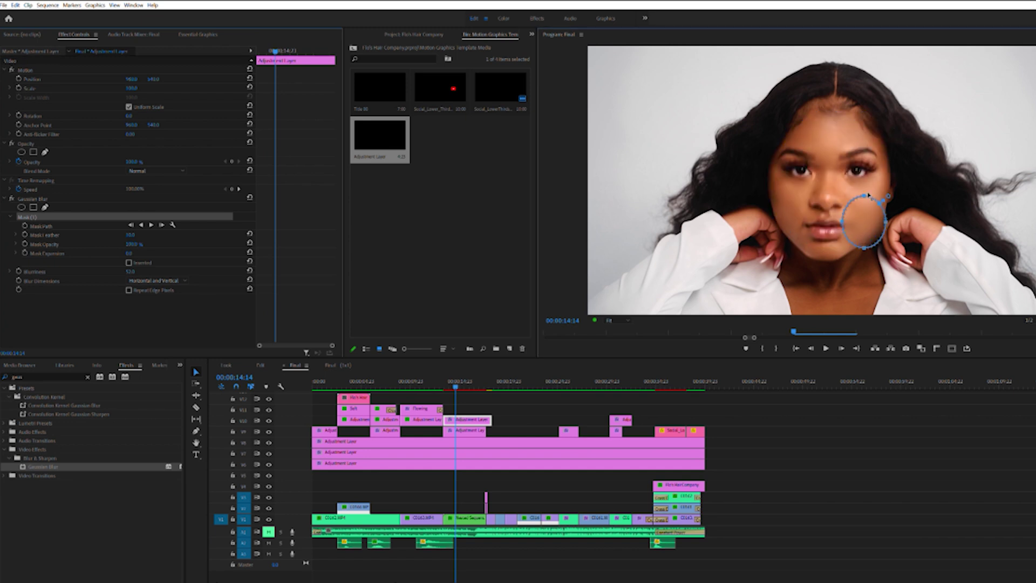
# - Reselect the V10 blur layer, show the mask outline, and move it down onto the jawline
pyautogui.click(464, 430)
pyautogui.click(452, 420)
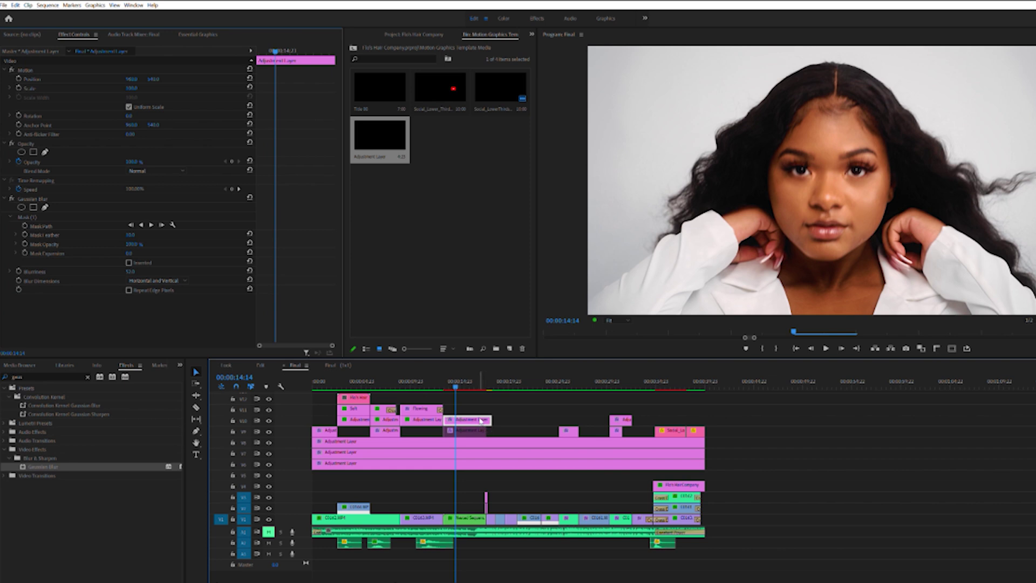
pyautogui.click(70, 215)
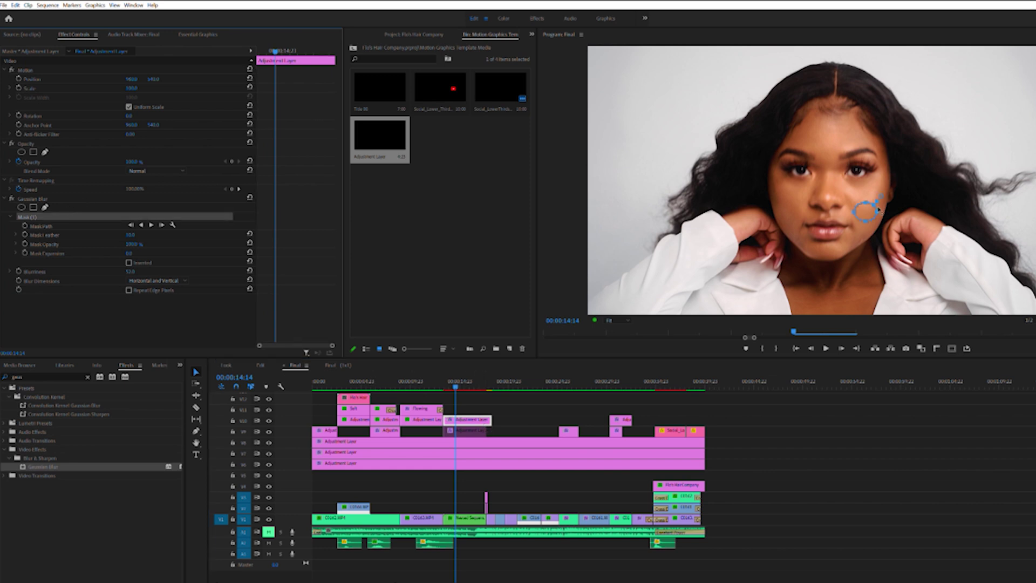
pyautogui.moveTo(865, 208); pyautogui.dragTo(861, 240)
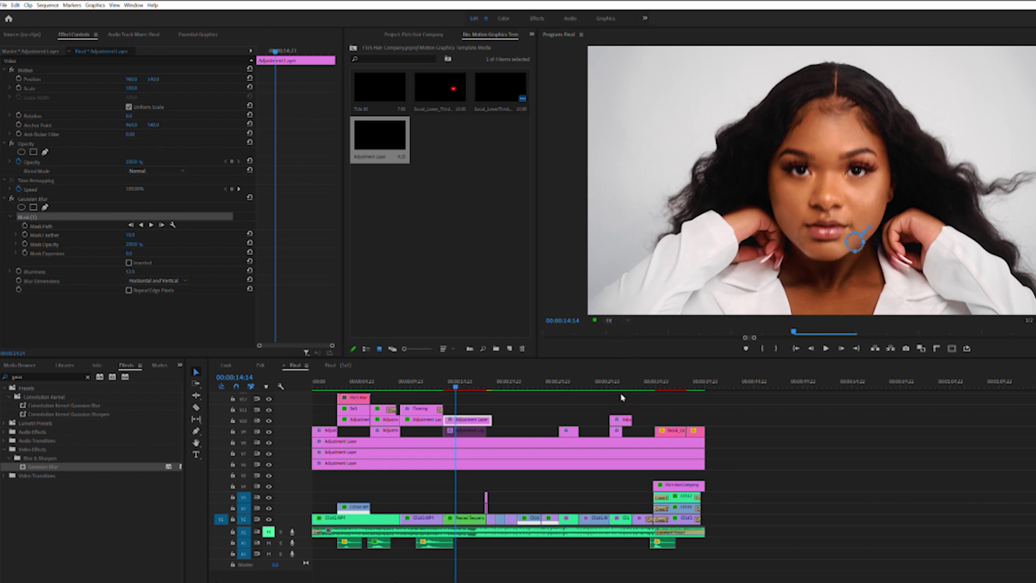
# - Zoom in on the face, flatten the mask, position it over the blemish, and feather it to about 75.4
pyautogui.scroll(2, 909, 226)
pyautogui.scroll(2, 905, 238)
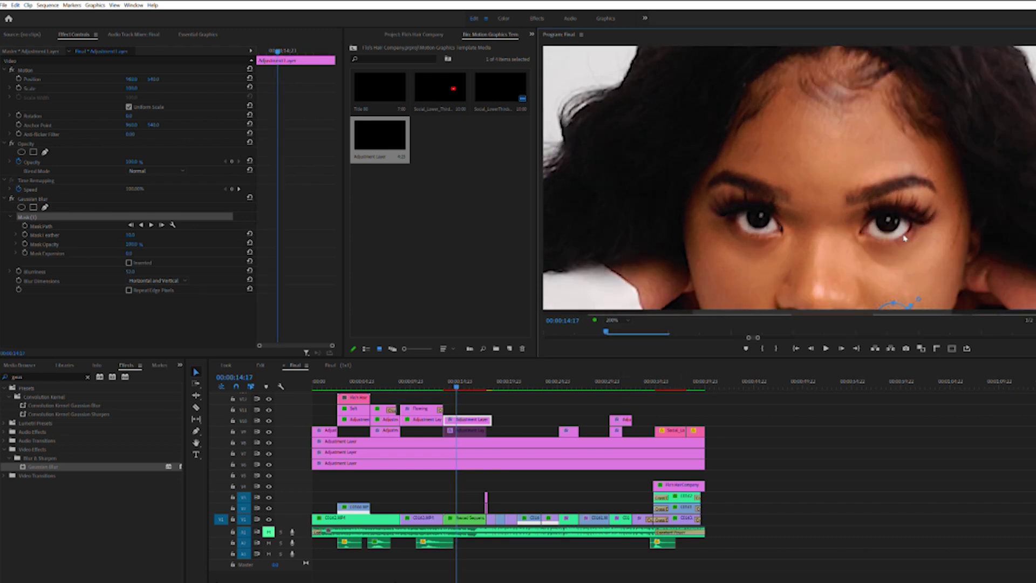
pyautogui.scroll(-3, 905, 237)
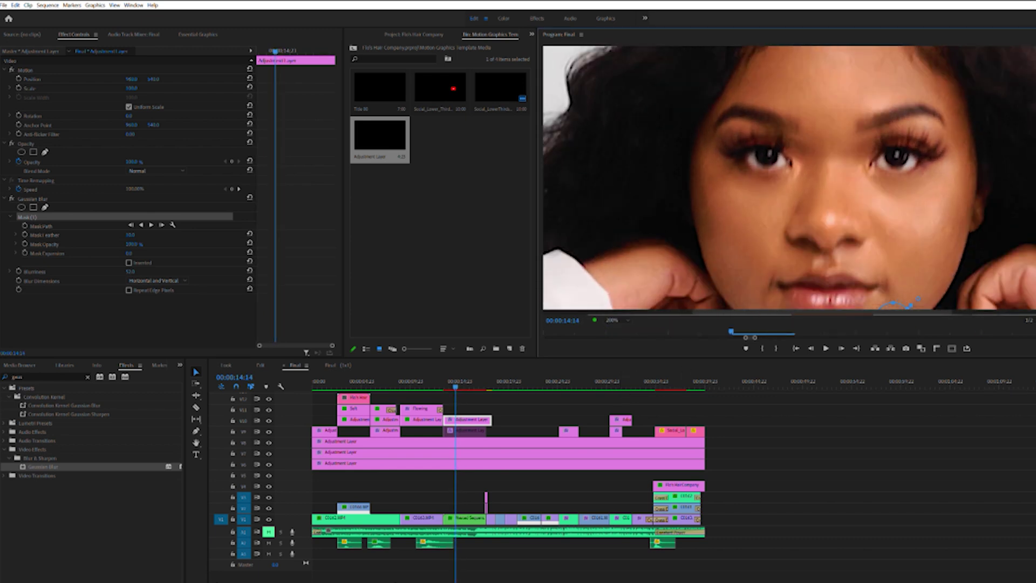
pyautogui.scroll(-3, 787, 178)
pyautogui.scroll(3, 787, 178)
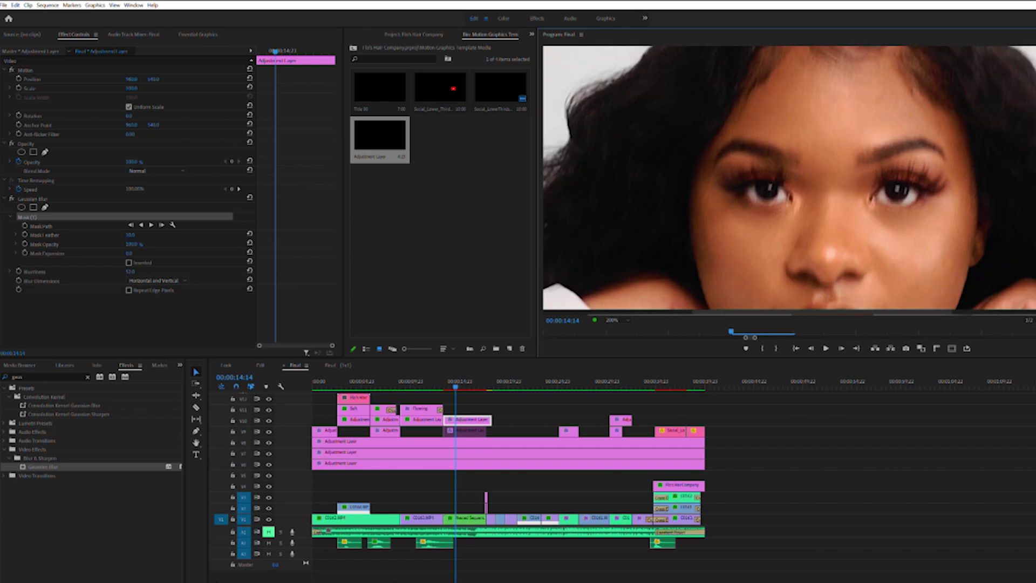
pyautogui.scroll(-3, 877, 236)
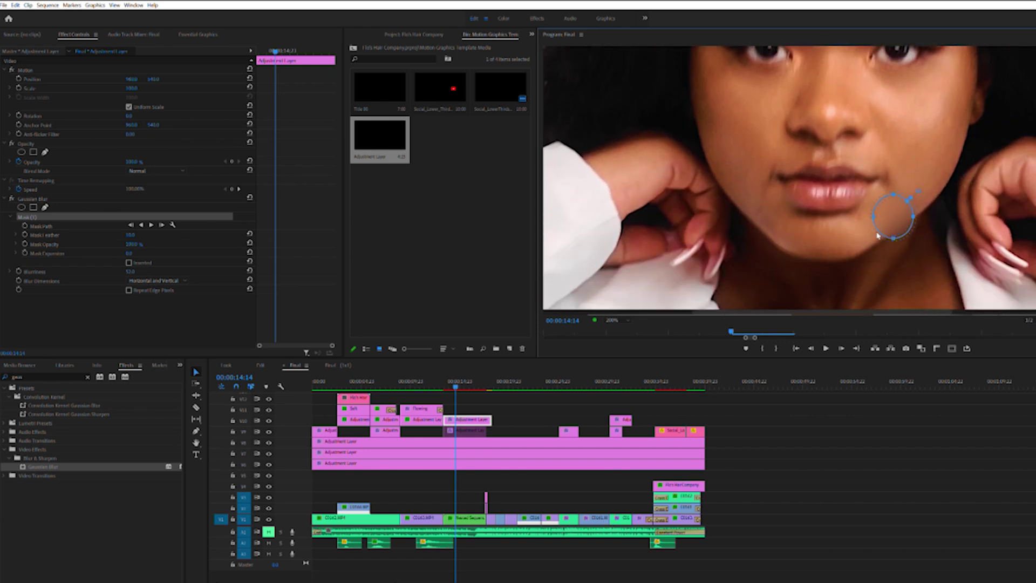
pyautogui.moveTo(893, 233); pyautogui.dragTo(917, 194)
pyautogui.moveTo(920, 192); pyautogui.dragTo(908, 210)
pyautogui.moveTo(922, 197); pyautogui.dragTo(925, 192)
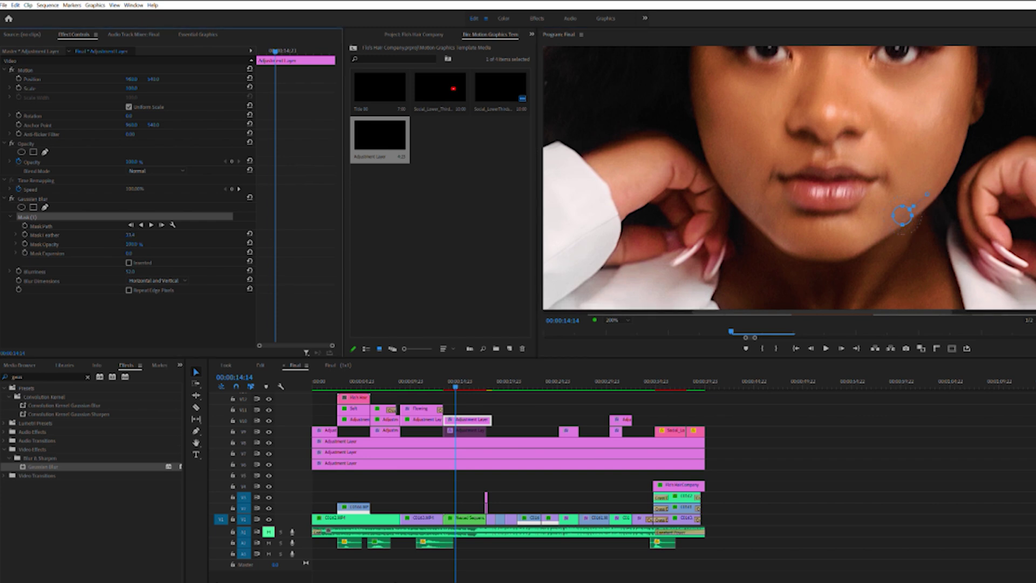
# - Hide the mask outline and view the Program monitor at 100% to judge the result
pyautogui.click(121, 315)
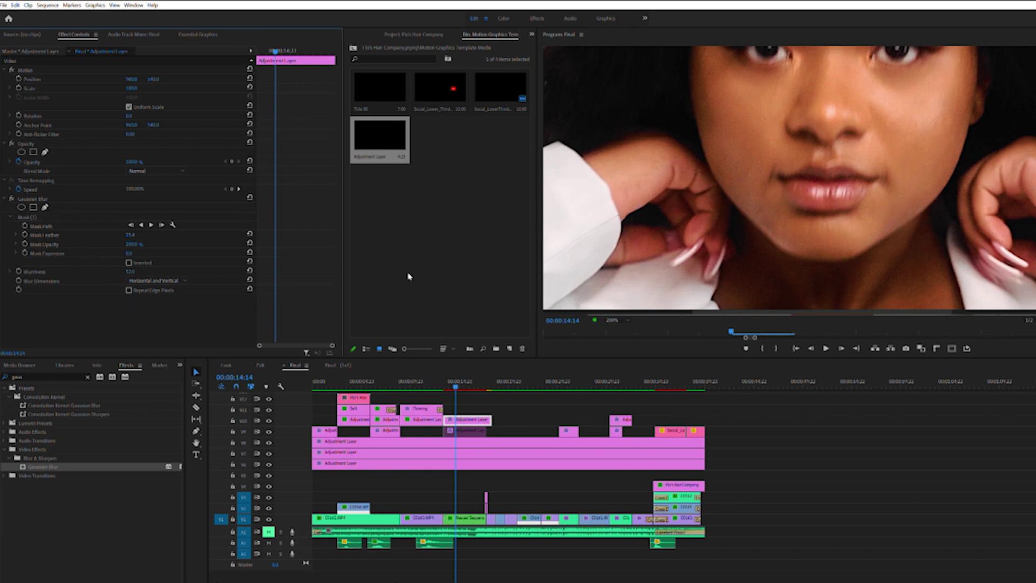
pyautogui.click(628, 318)
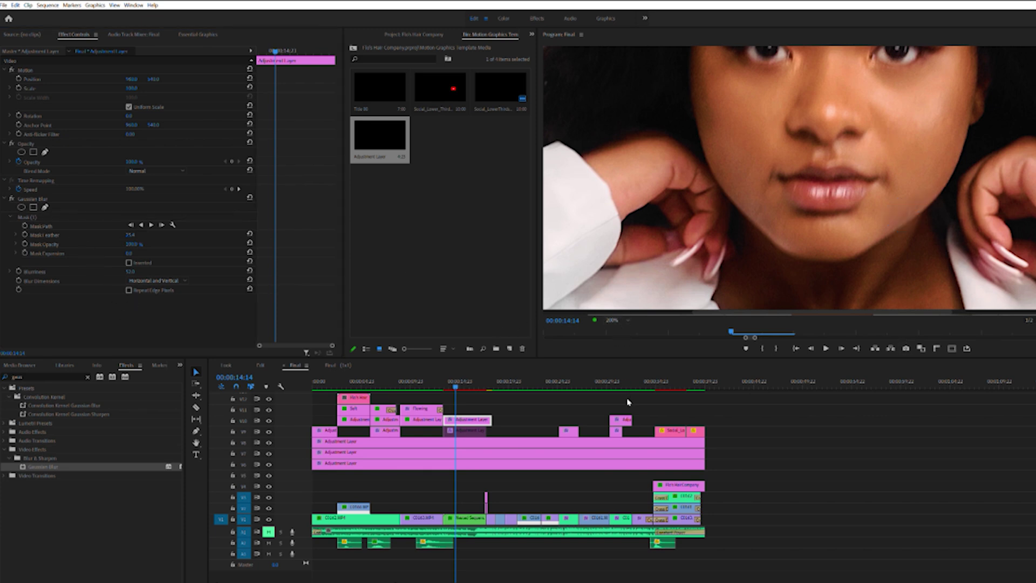
pyautogui.click(621, 371)
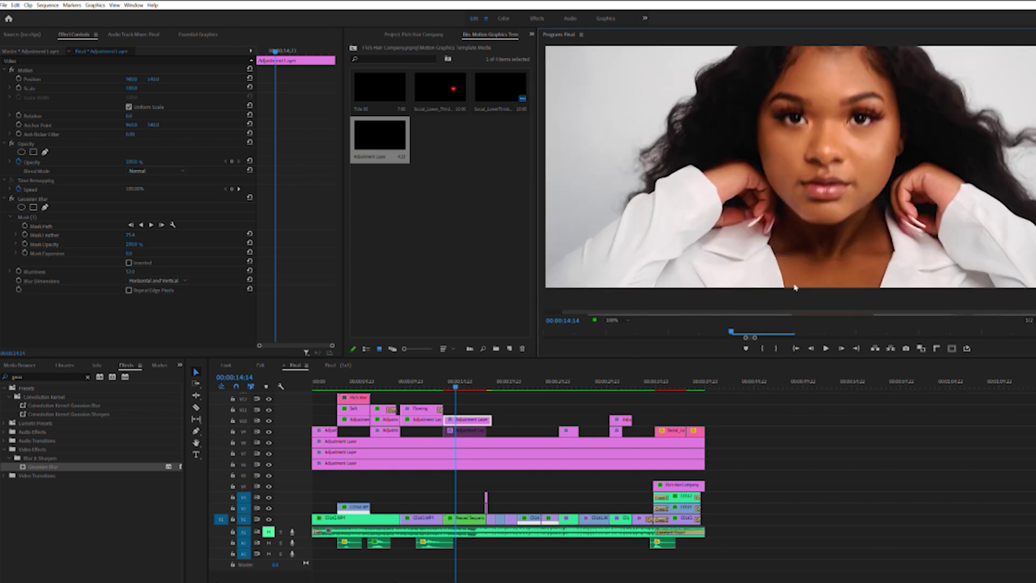
pyautogui.click(139, 321)
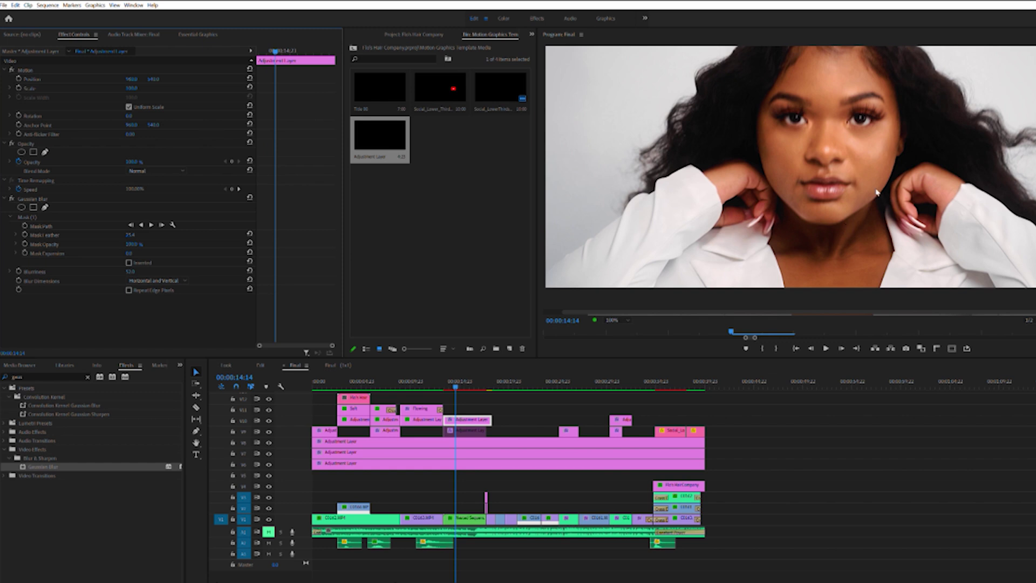
# - Set the Program monitor zoom back to Fit
pyautogui.click(619, 319)
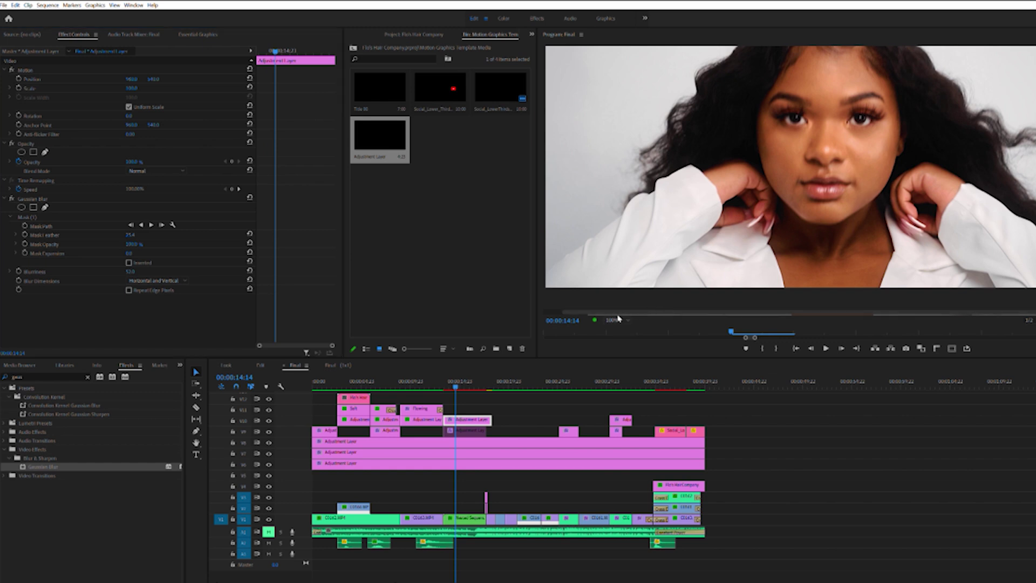
pyautogui.click(618, 320)
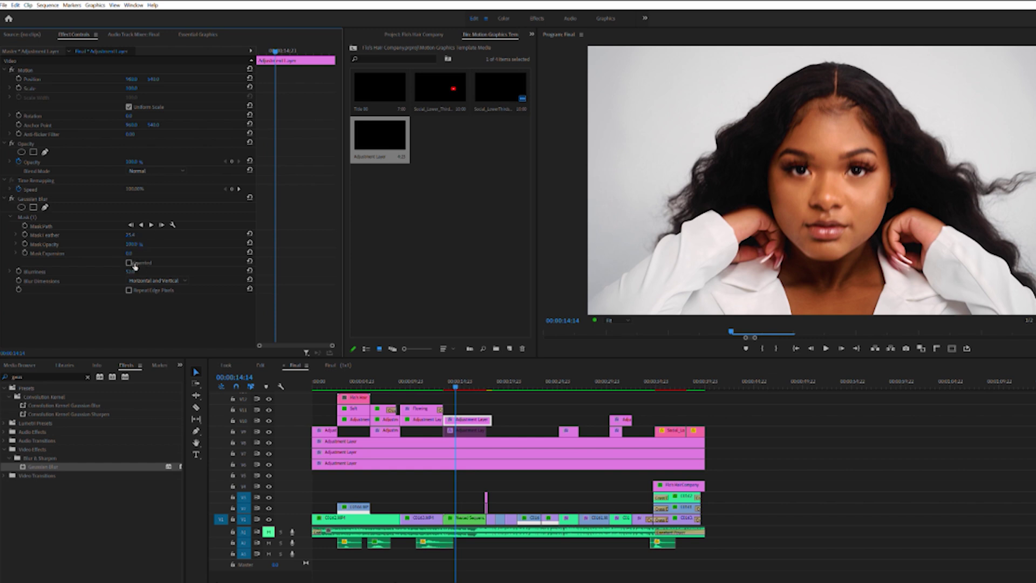
# - Raise Blurriness to about 60, then play the clip and scrub back to check the jawline
pyautogui.moveTo(130, 271); pyautogui.dragTo(134, 271)
pyautogui.click(38, 216)
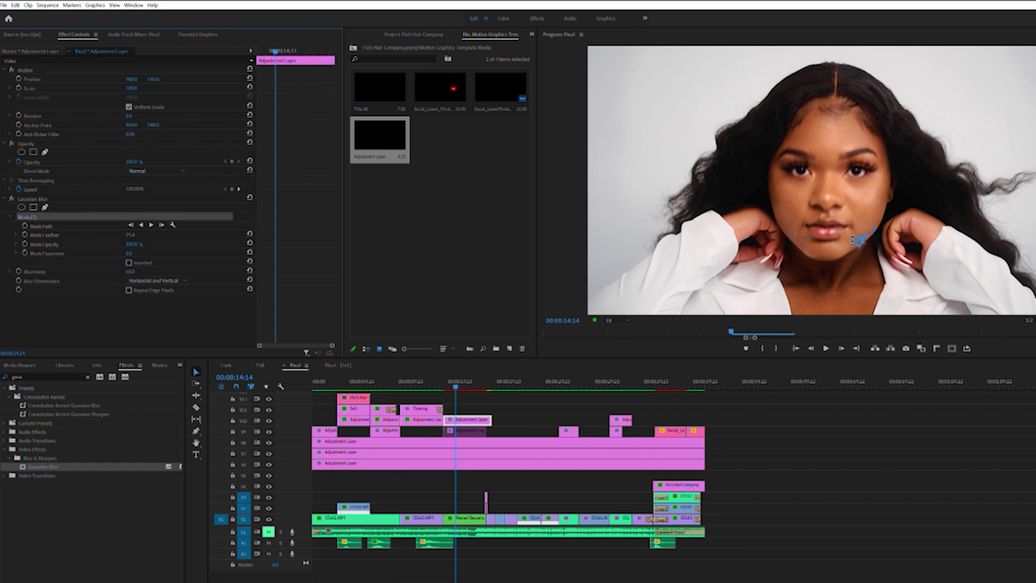
pyautogui.click(135, 319)
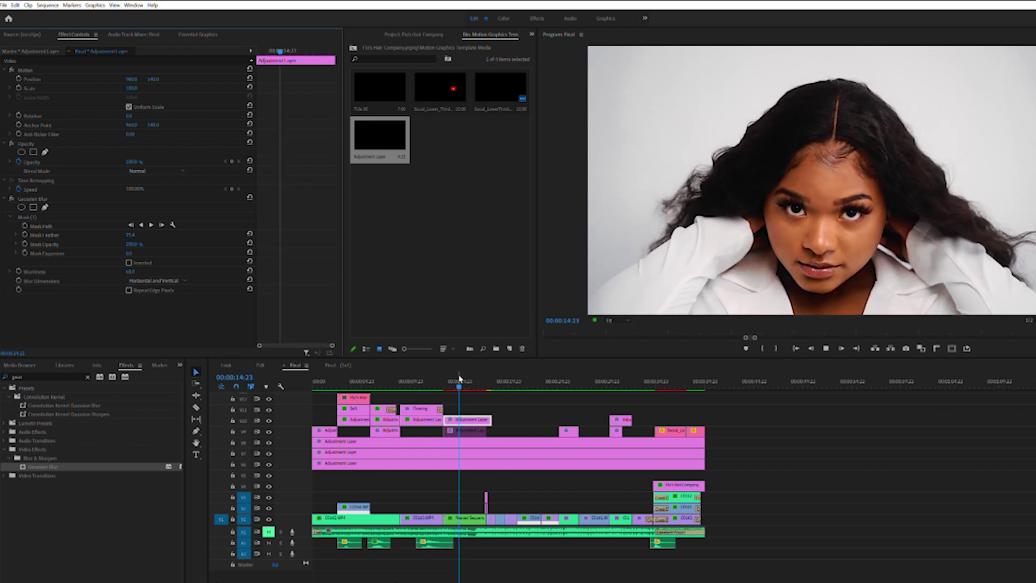
pyautogui.press('space')
pyautogui.moveTo(460, 376); pyautogui.dragTo(455, 379)
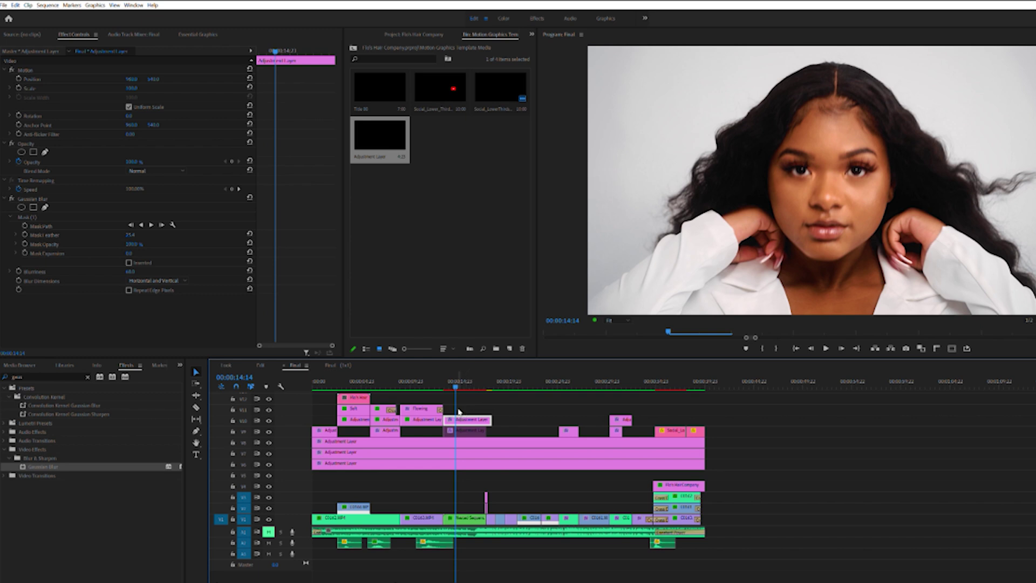
# - Jump to the adjustment clip's first frame, select the clip, and show the Mask (1) outline
pyautogui.press('Up')
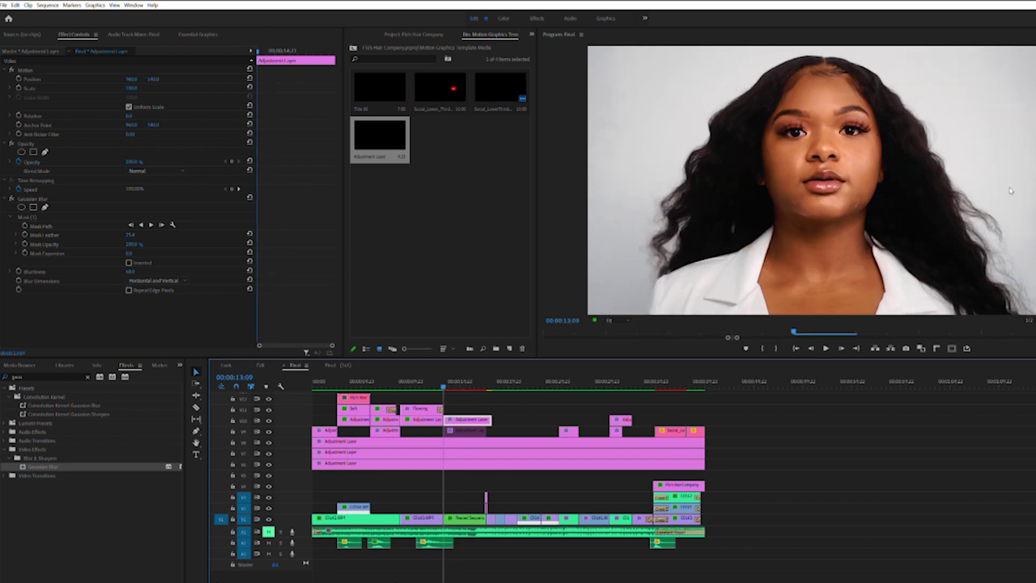
pyautogui.click(455, 418)
pyautogui.click(37, 214)
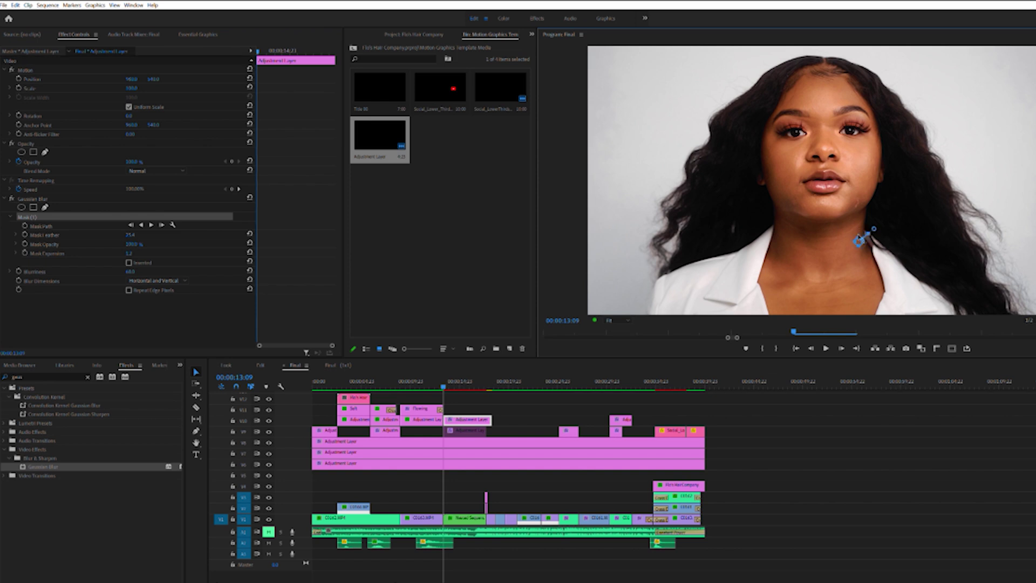
# - Zoom the monitor to 150% and drag the blur mask from the collar onto the cheek blemish
pyautogui.moveTo(861, 236); pyautogui.dragTo(863, 235)
pyautogui.click(625, 319)
pyautogui.click(620, 381)
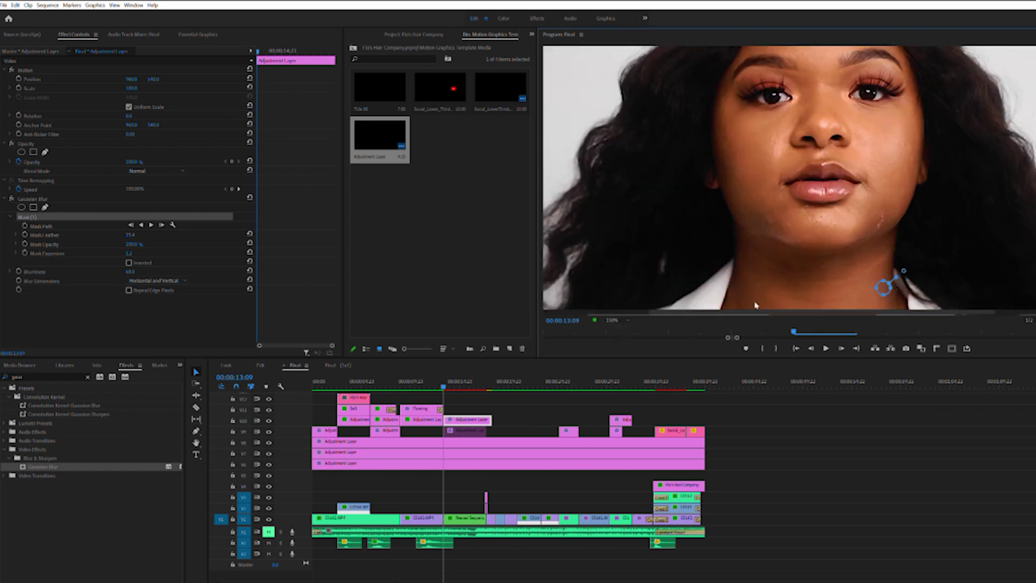
pyautogui.moveTo(885, 284); pyautogui.dragTo(885, 216)
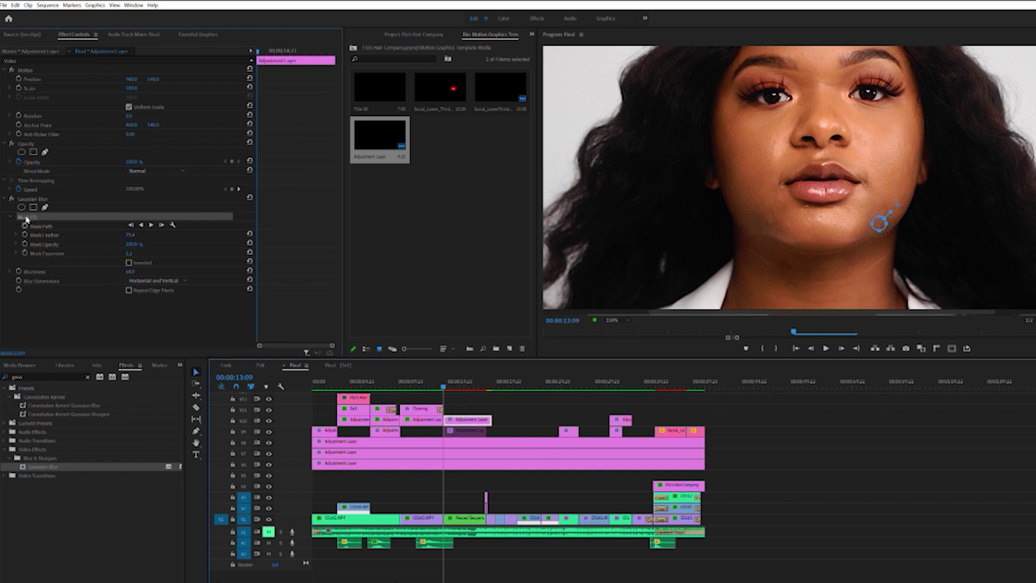
pyautogui.click(49, 225)
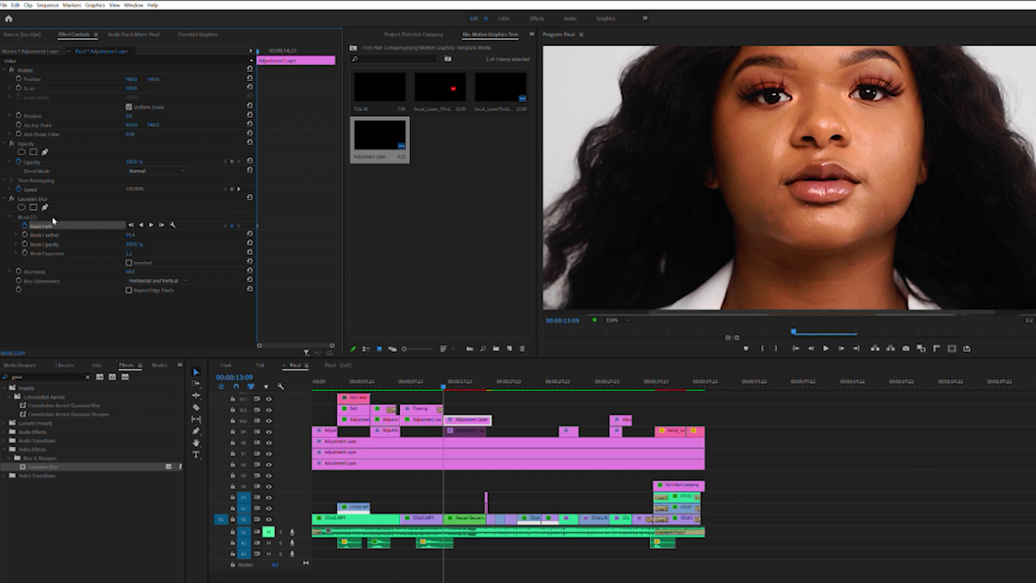
# - Track the mask forward and step three frames ahead to confirm it follows the blemish
pyautogui.click(152, 224)
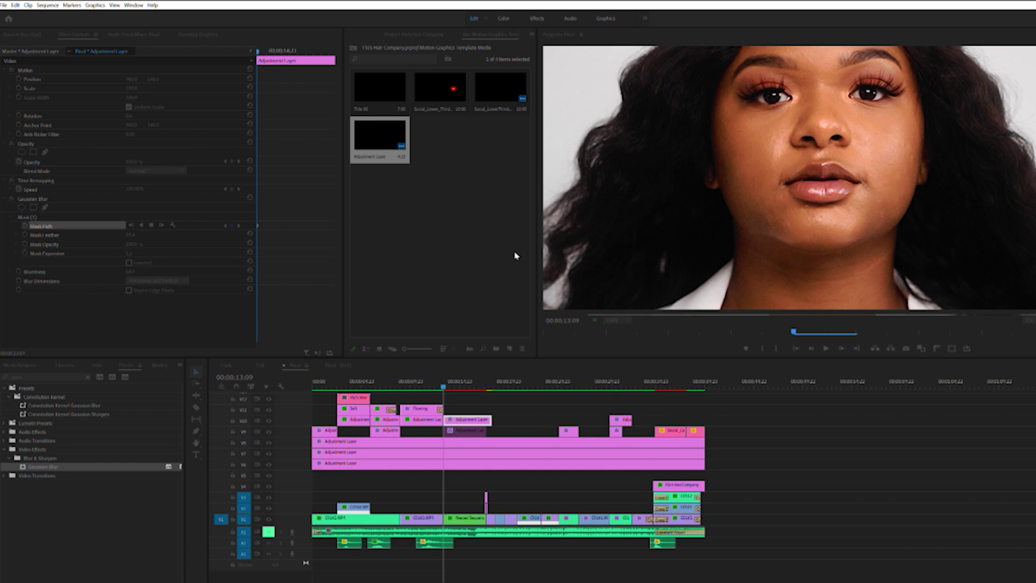
pyautogui.press('Right')
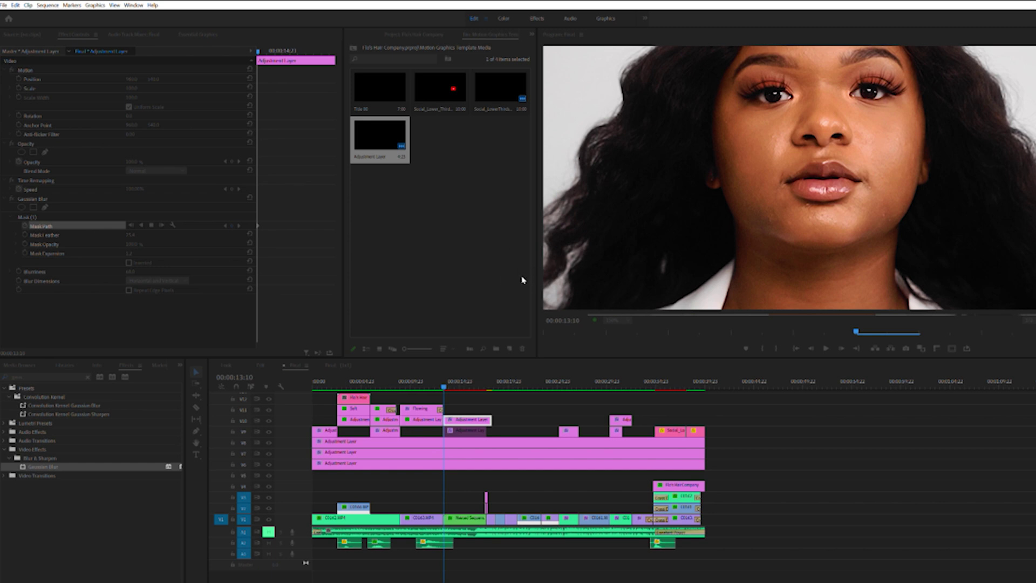
pyautogui.press('Right')
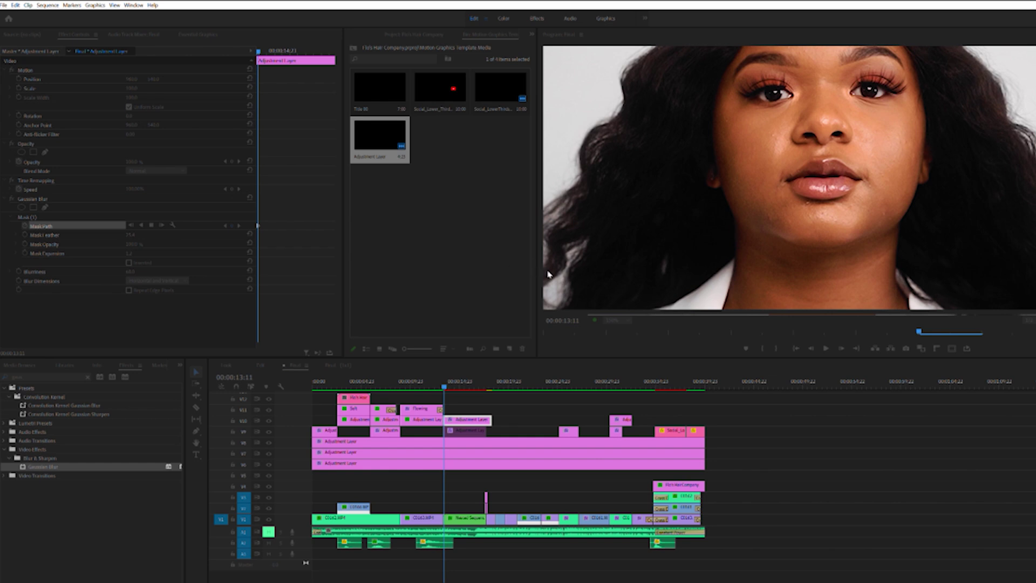
pyautogui.press('Right')
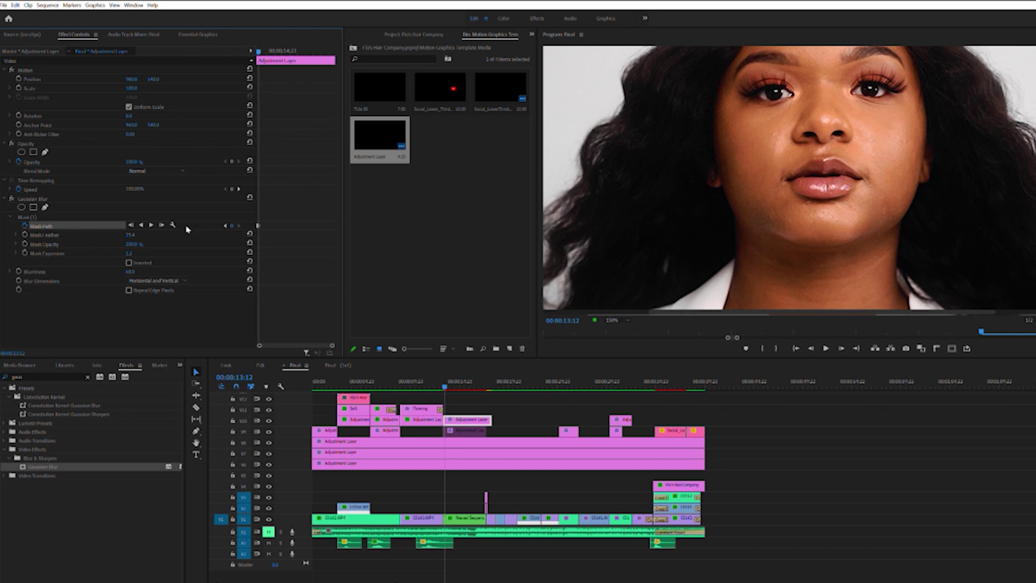
pyautogui.click(51, 212)
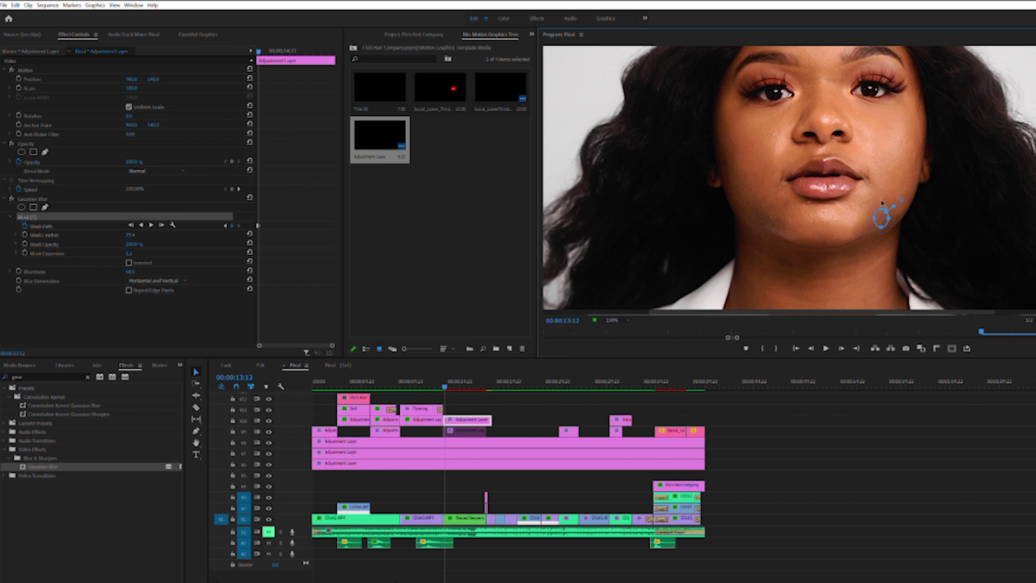
# - Enlarge the mask slightly and compare it across the previous and next mask keyframes
pyautogui.moveTo(889, 208); pyautogui.dragTo(894, 211)
pyautogui.scroll(5, 292, 224)
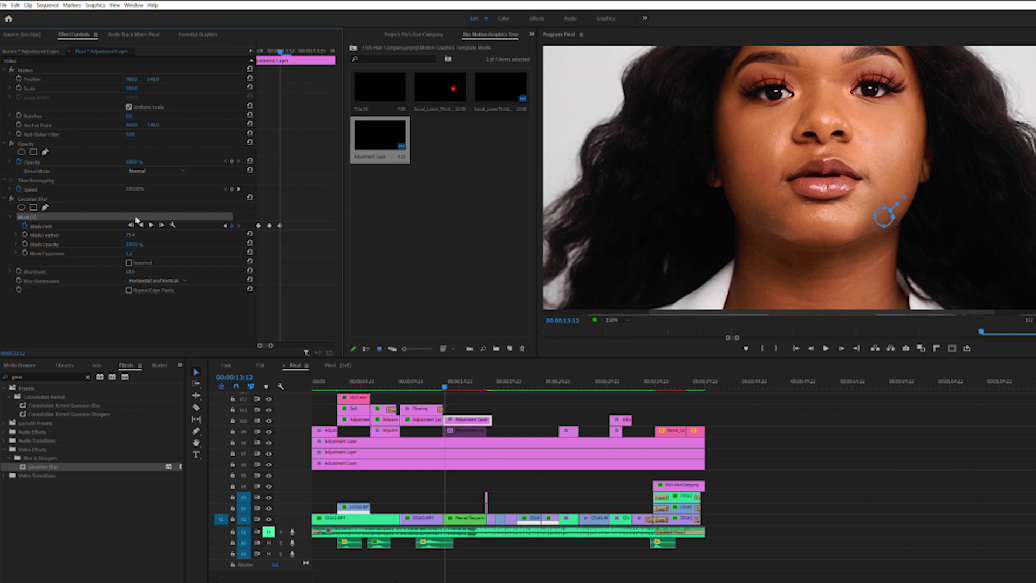
pyautogui.click(225, 222)
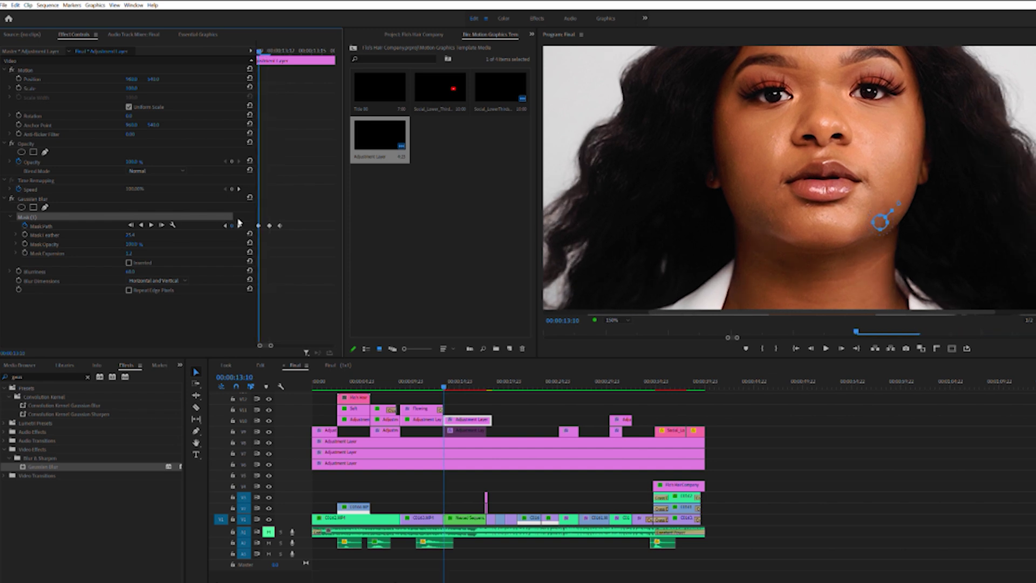
pyautogui.click(239, 222)
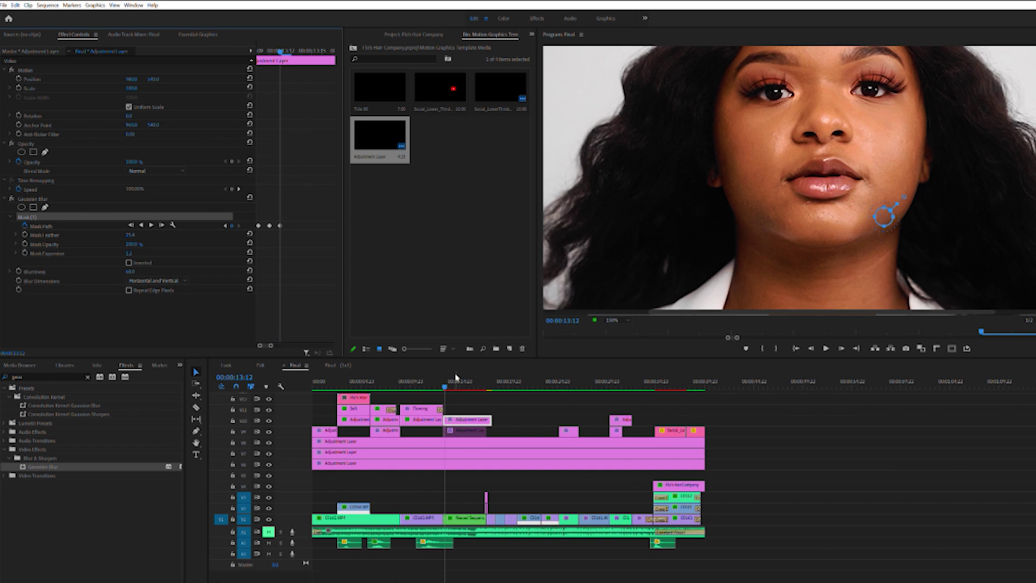
pyautogui.click(613, 320)
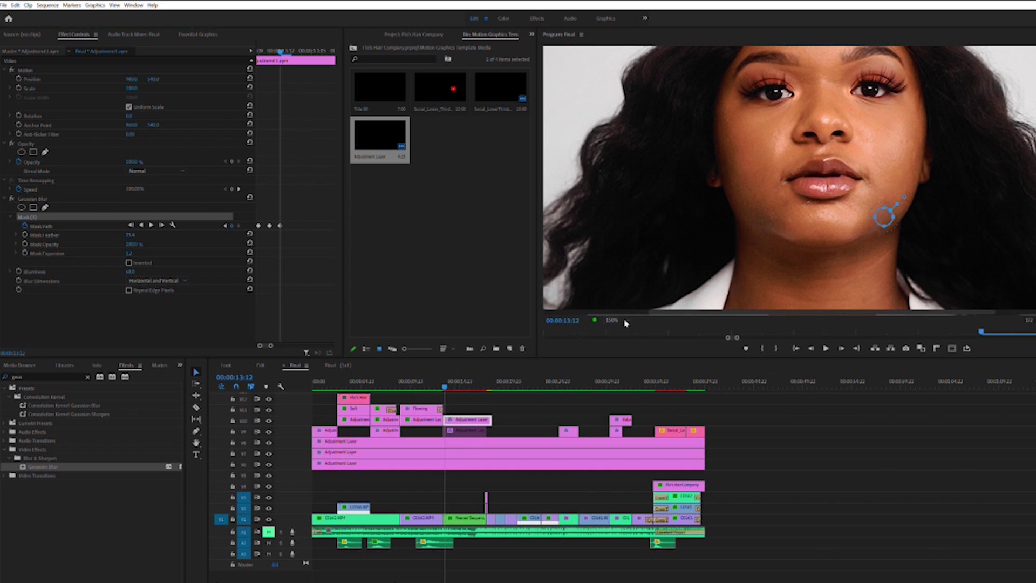
# - At Fit zoom, reshape and rotate the cheek blur mask to hug the blemish, then check it at 00:00:13:17
pyautogui.click(625, 328)
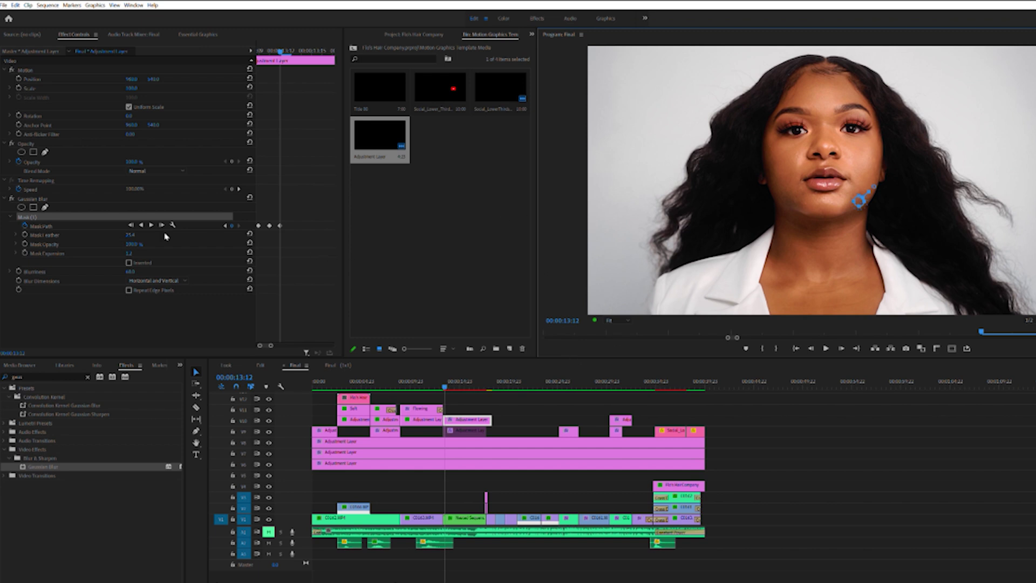
pyautogui.click(69, 225)
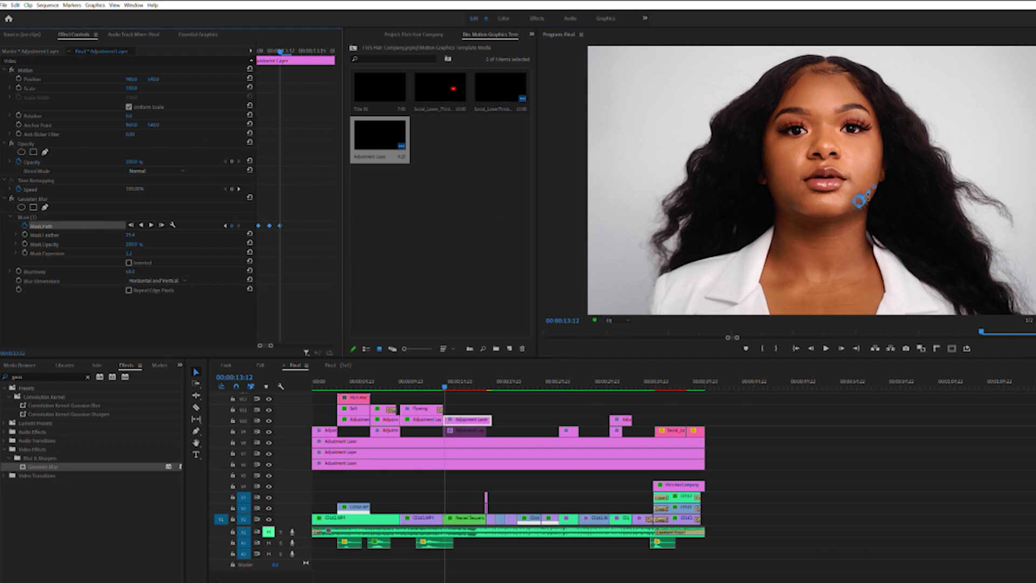
pyautogui.moveTo(861, 191); pyautogui.dragTo(864, 184)
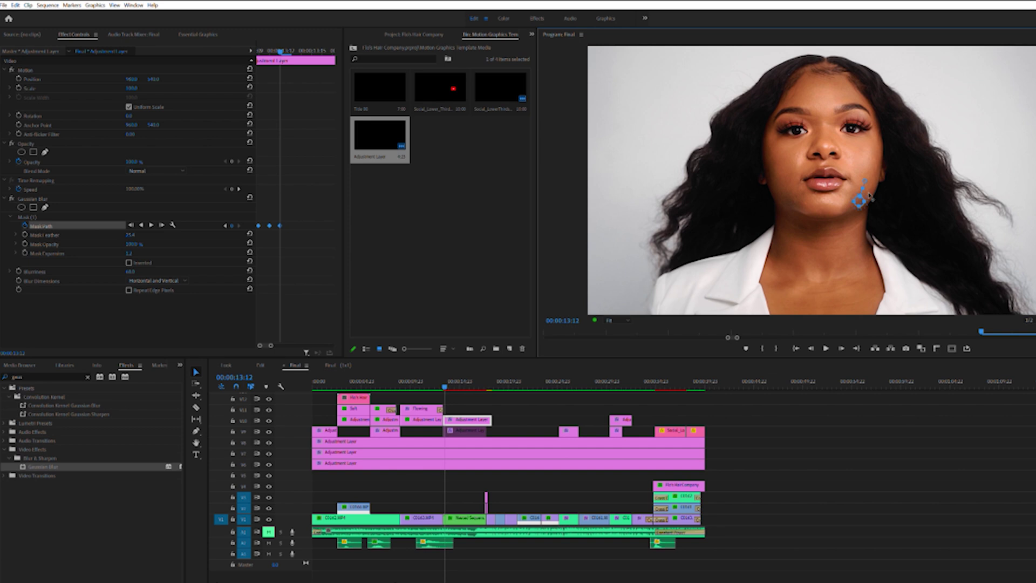
pyautogui.moveTo(864, 196)
pyautogui.mouseDown()
pyautogui.moveTo(843, 199)
pyautogui.moveTo(859, 202)
pyautogui.mouseUp()
pyautogui.moveTo(859, 187); pyautogui.dragTo(862, 191)
pyautogui.click(447, 385)
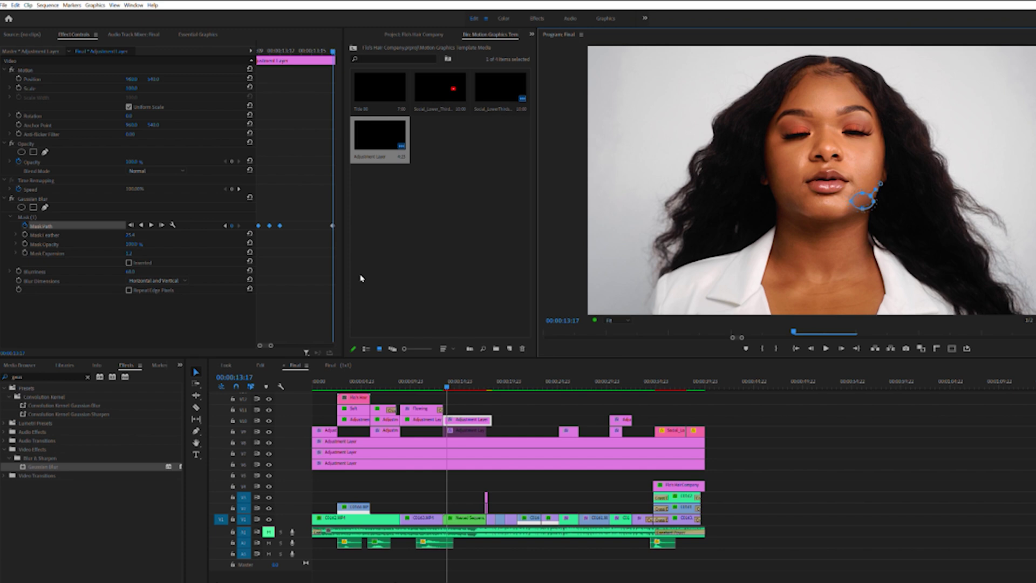
# - Reselect the adjustment layer and move the playhead to 00:00:14:08
pyautogui.click(472, 396)
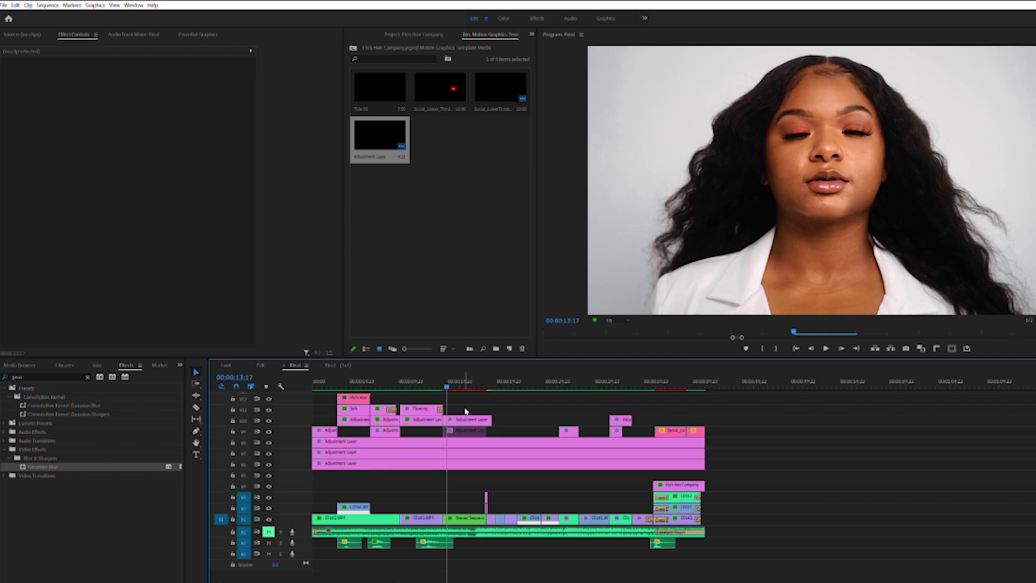
pyautogui.click(467, 414)
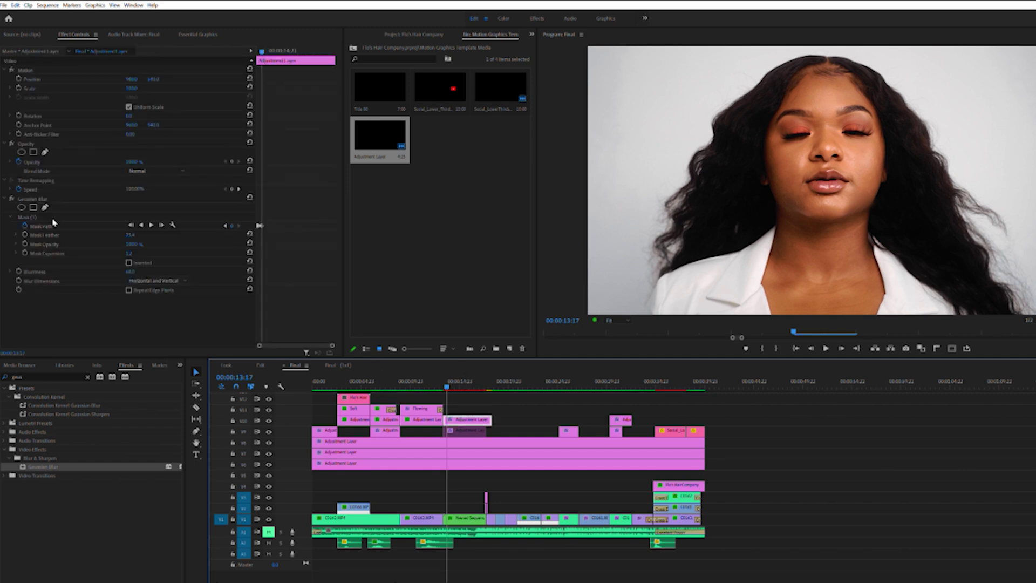
pyautogui.hotkey('shift', 'Right')
pyautogui.hotkey('shift', 'Right')
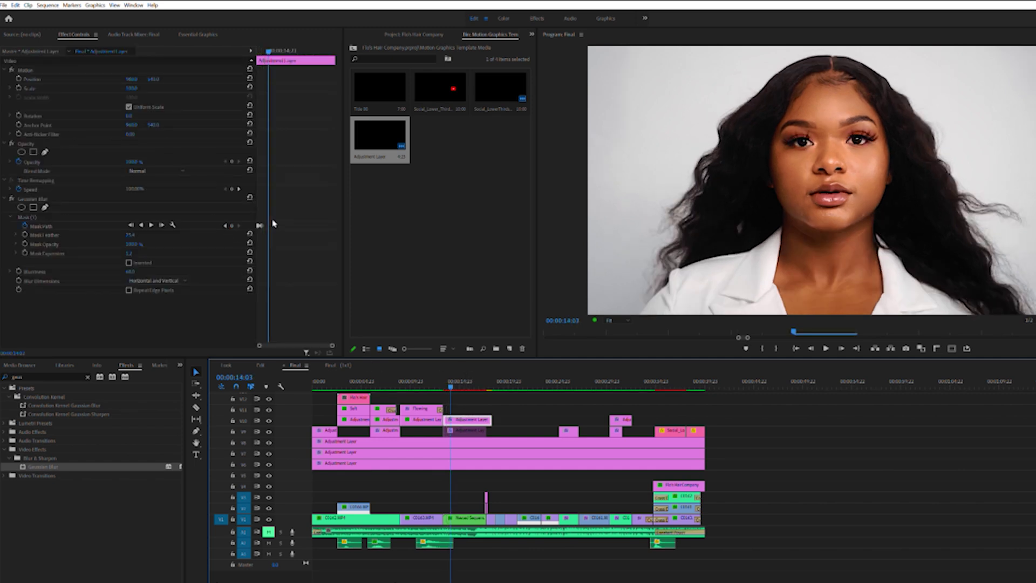
pyautogui.hotkey('shift', 'Right')
pyautogui.hotkey('shift', 'Right')
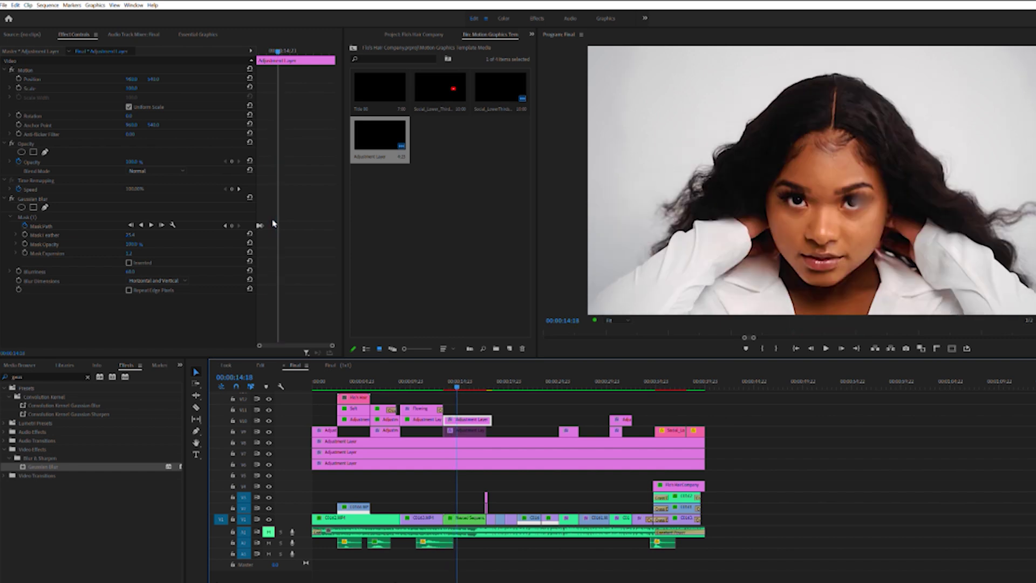
pyautogui.hotkey('shift', 'Left')
pyautogui.hotkey('shift', 'Left')
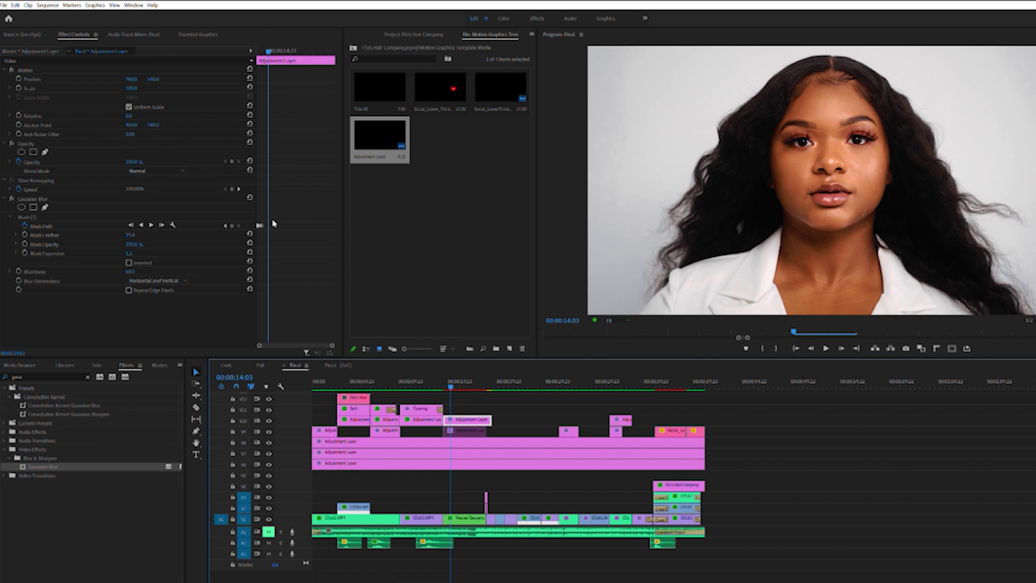
pyautogui.press('space')
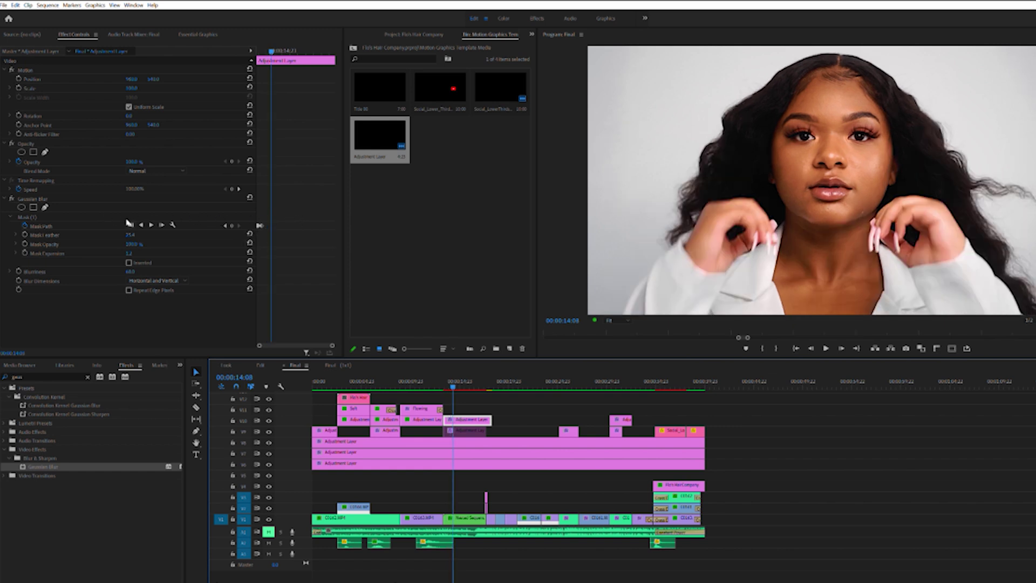
# - Drag Mask (1) down onto the cheek blemish, keyframing its path at 00:00:14:08
pyautogui.click(71, 215)
pyautogui.moveTo(864, 196); pyautogui.dragTo(864, 207)
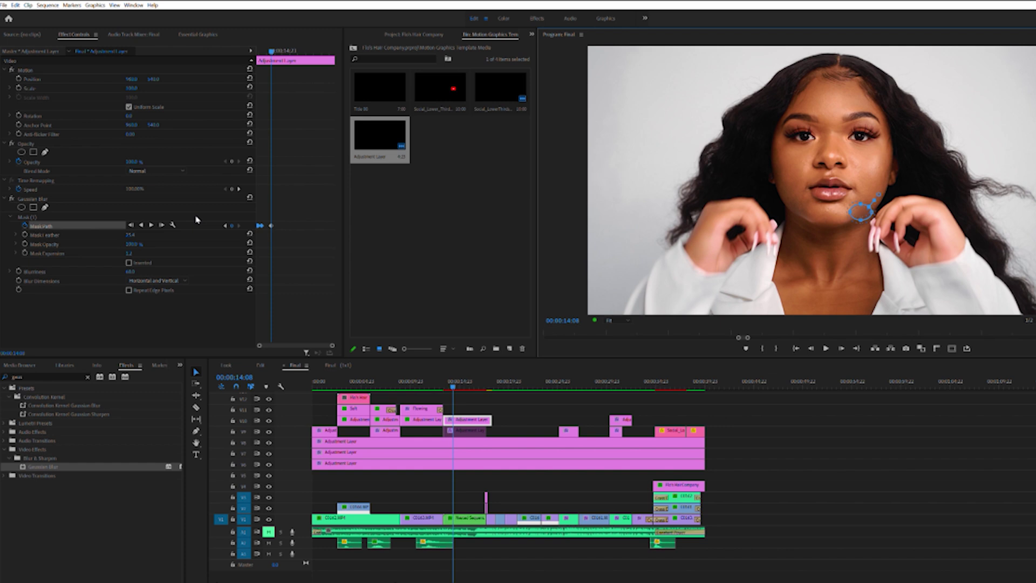
pyautogui.click(517, 406)
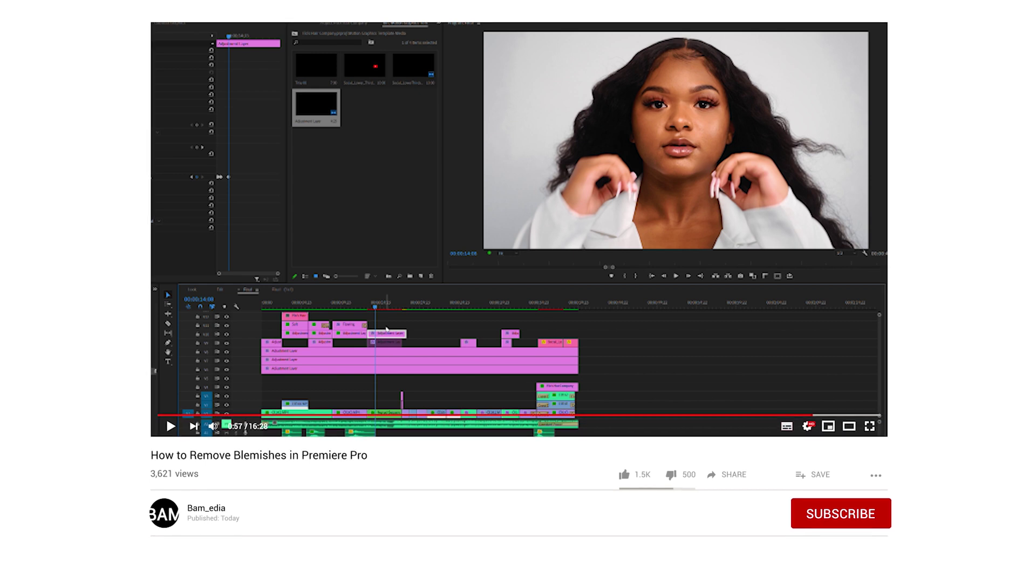
# - Reselect the adjustment layer and jump to the later clip at 00:00:17:23
pyautogui.click(387, 342)
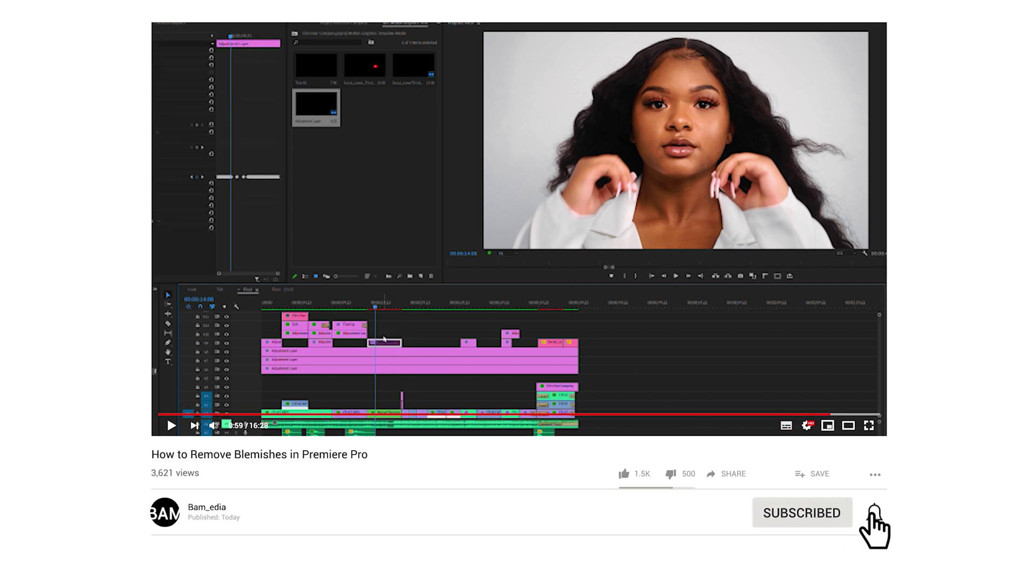
pyautogui.click(395, 308)
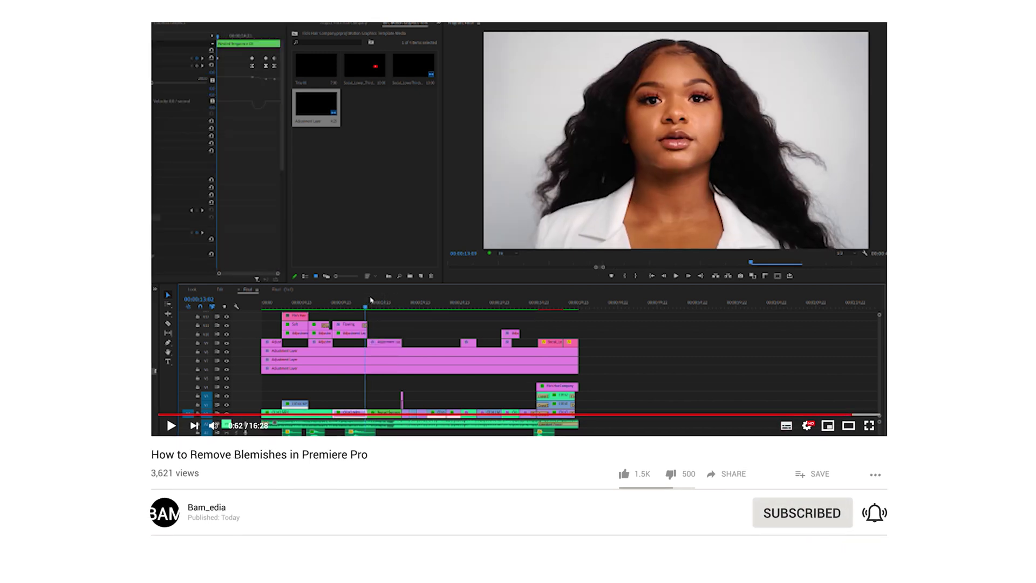